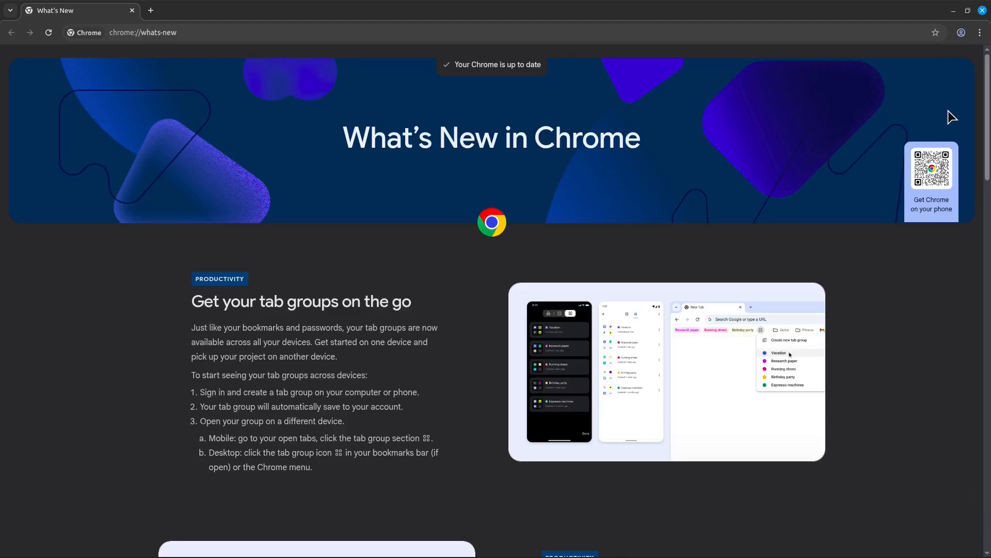
Turn off Preload pages under Speed in the browser's Performance settings
click(980, 33)
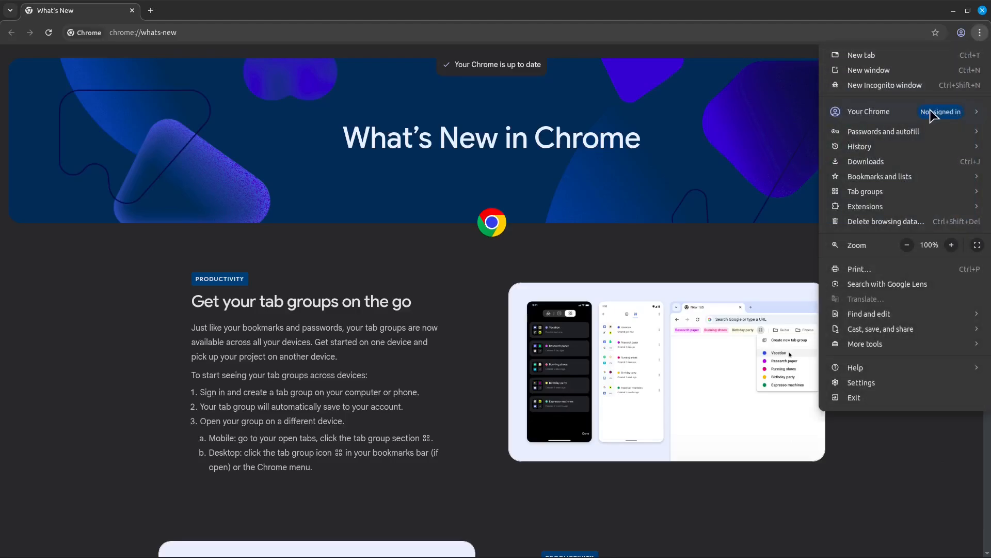
click(901, 383)
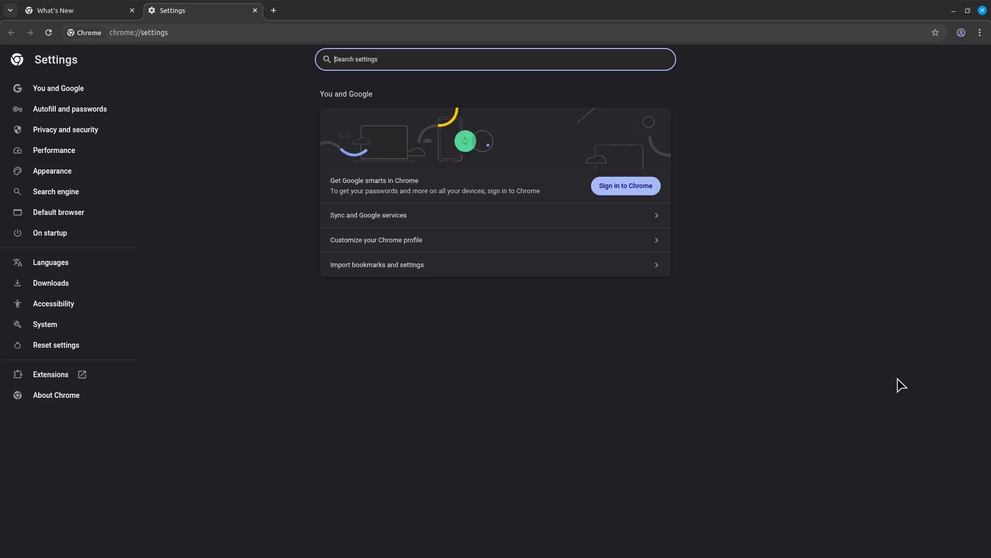
click(76, 152)
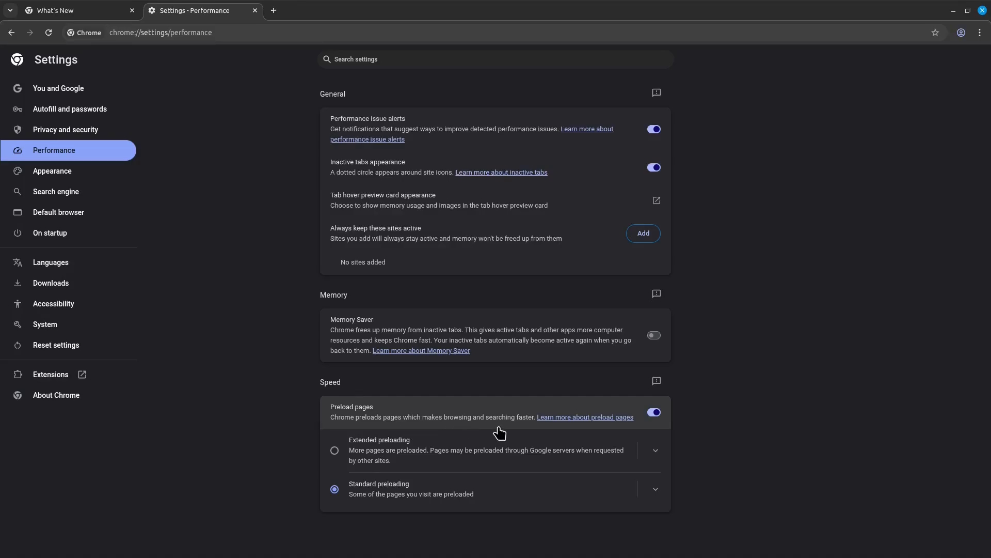
click(654, 412)
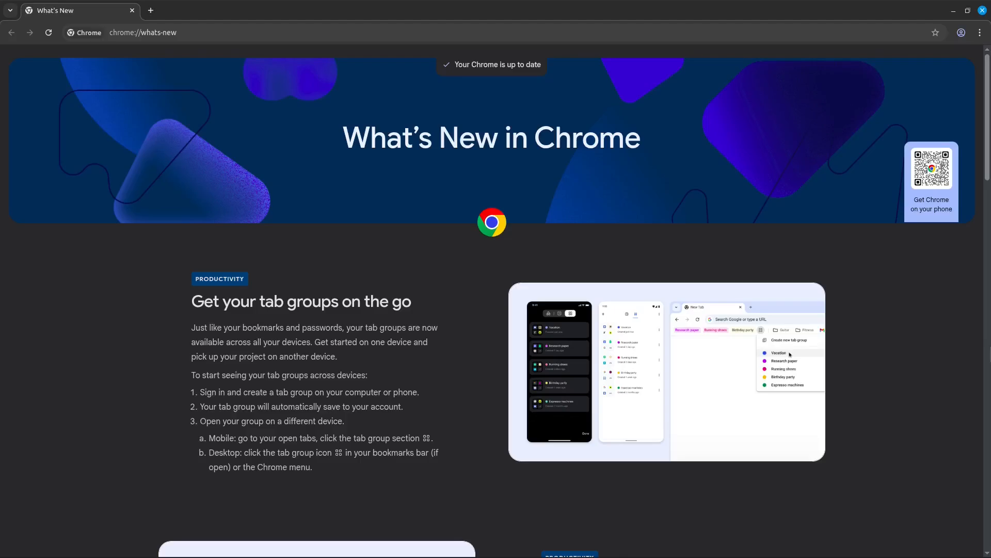
Turn off Improve search suggestions in the Sync and Google services settings under You and Google
click(979, 34)
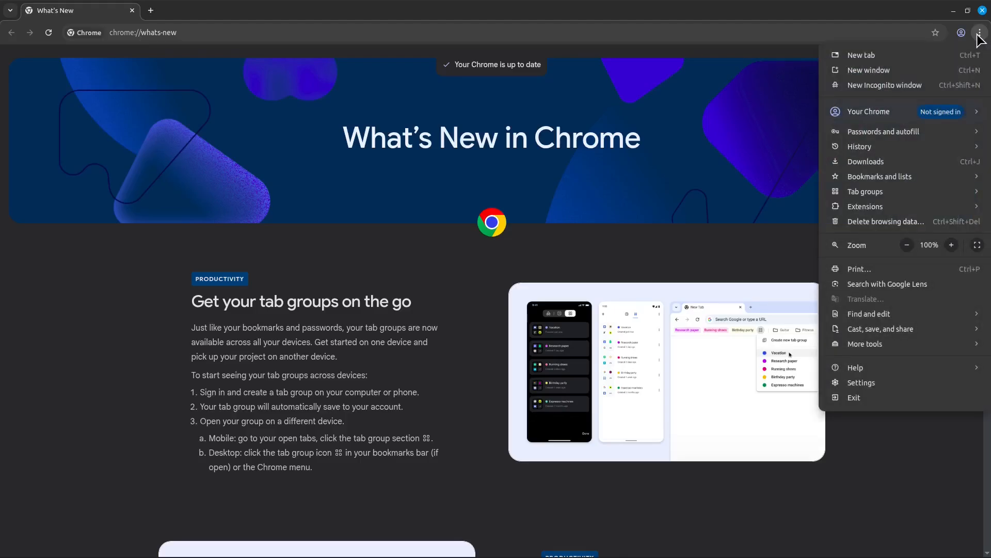
click(888, 384)
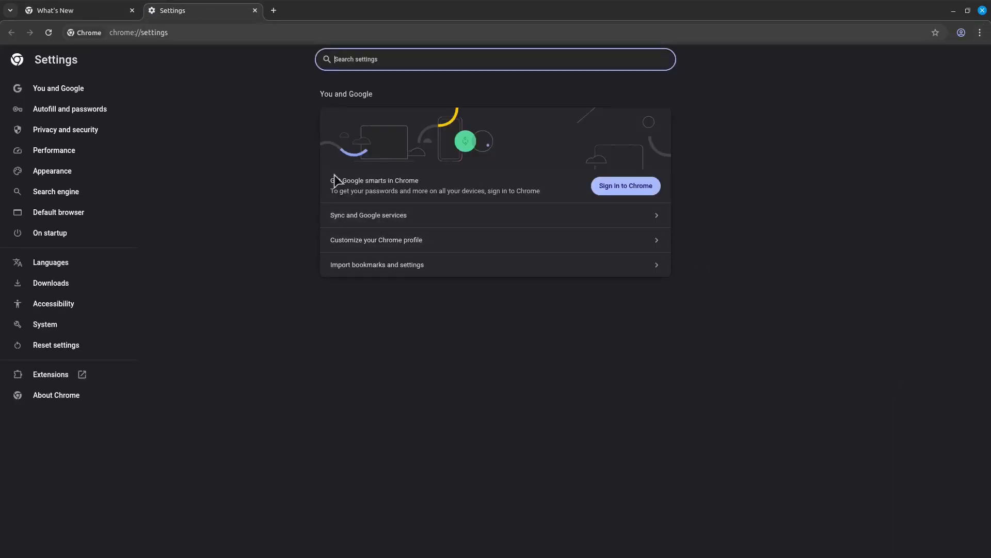
click(82, 92)
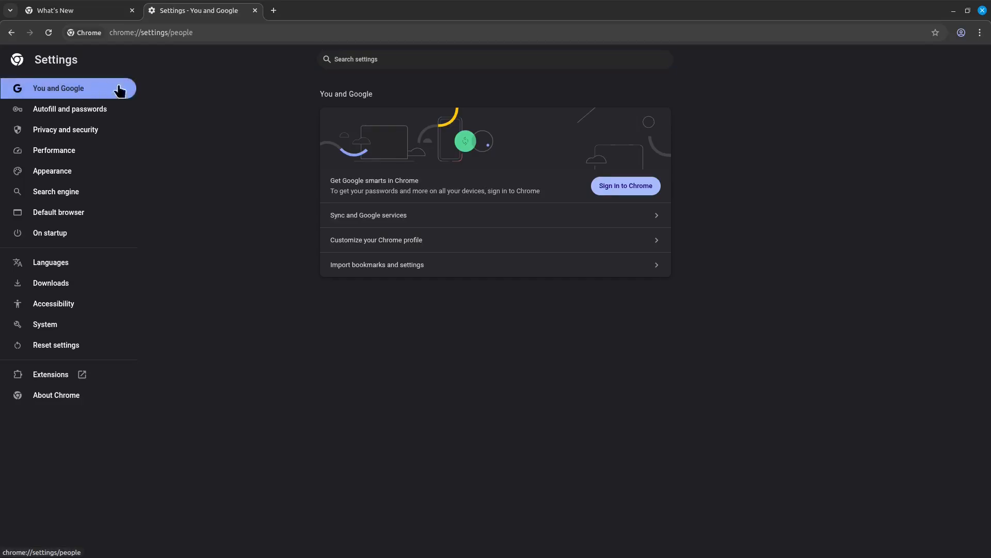
click(382, 218)
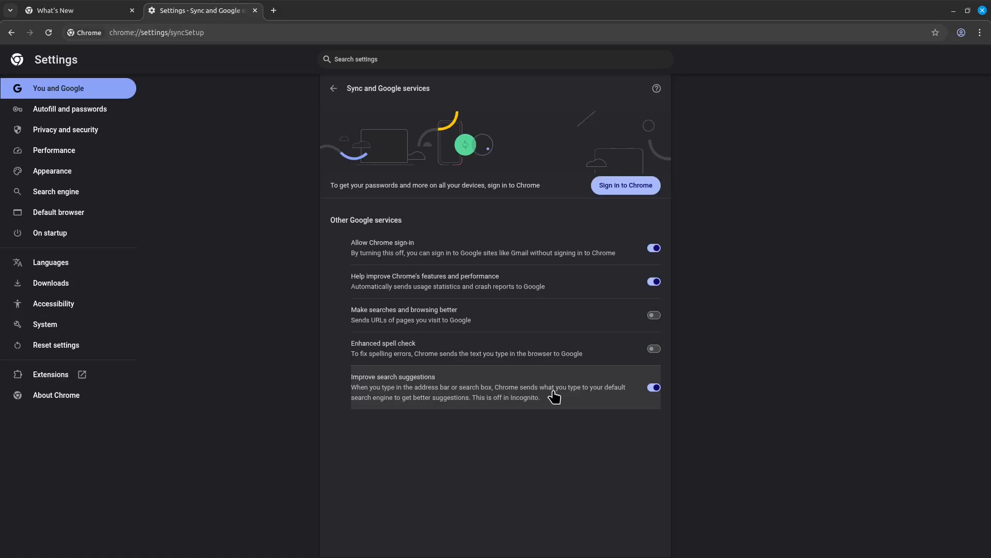
click(653, 388)
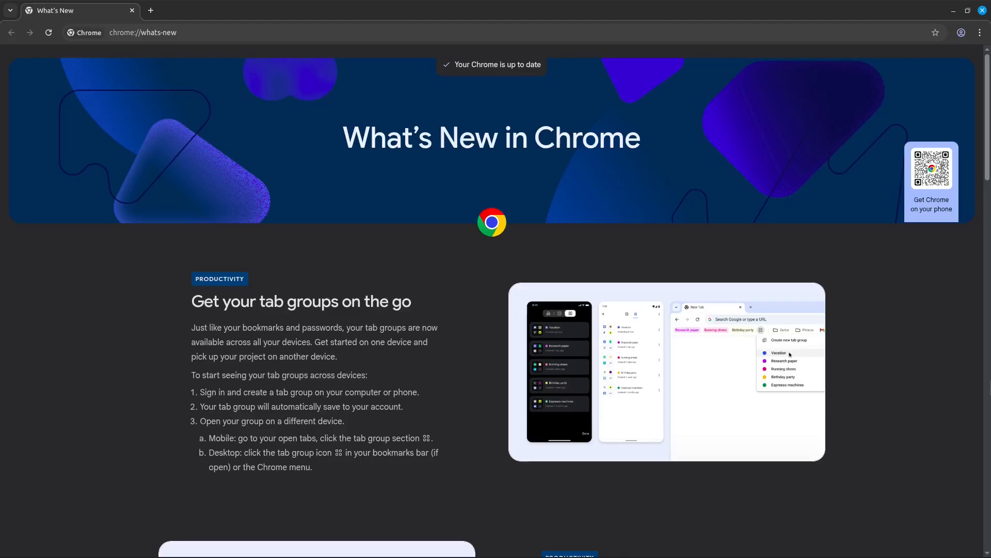
Turn off Ad topics in the Ad privacy settings under Privacy and security
click(980, 32)
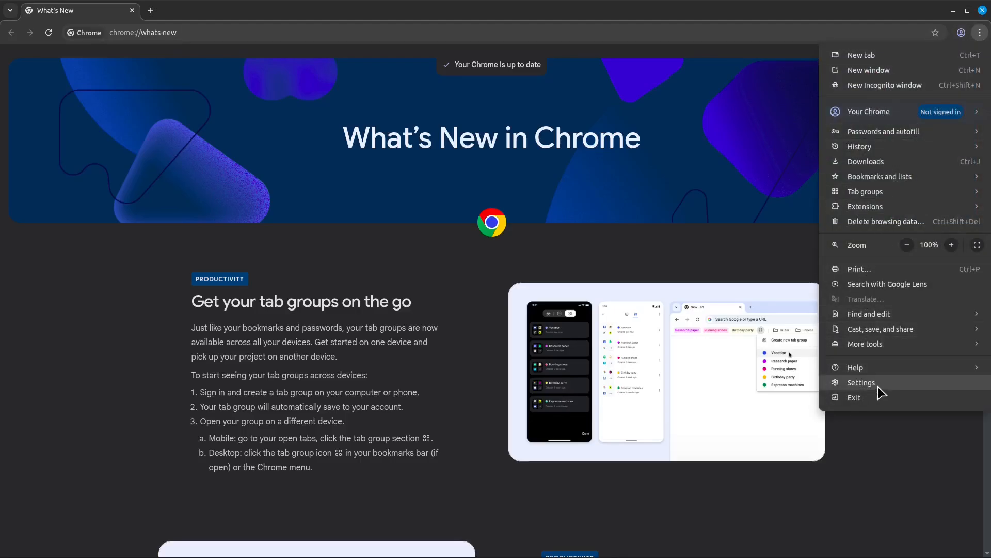
click(861, 383)
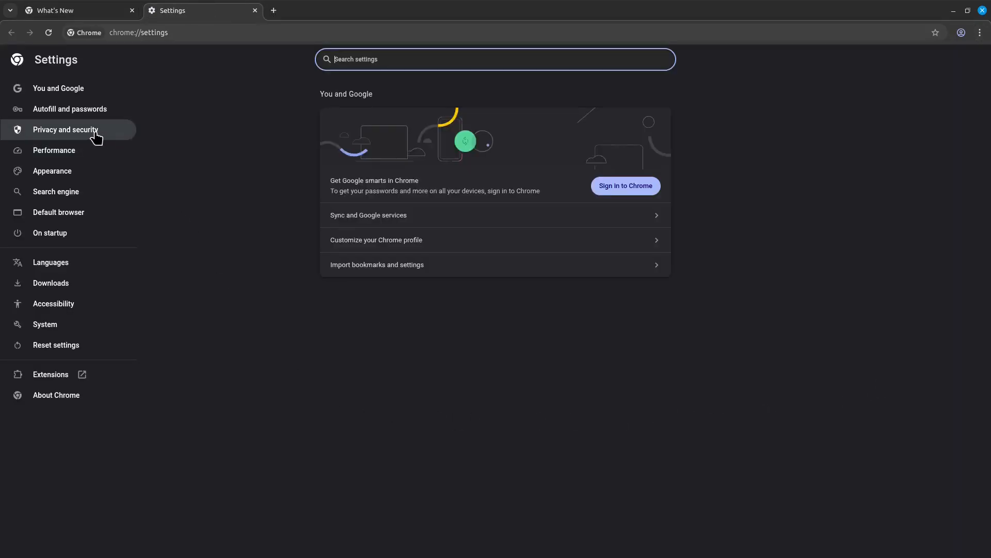
click(80, 132)
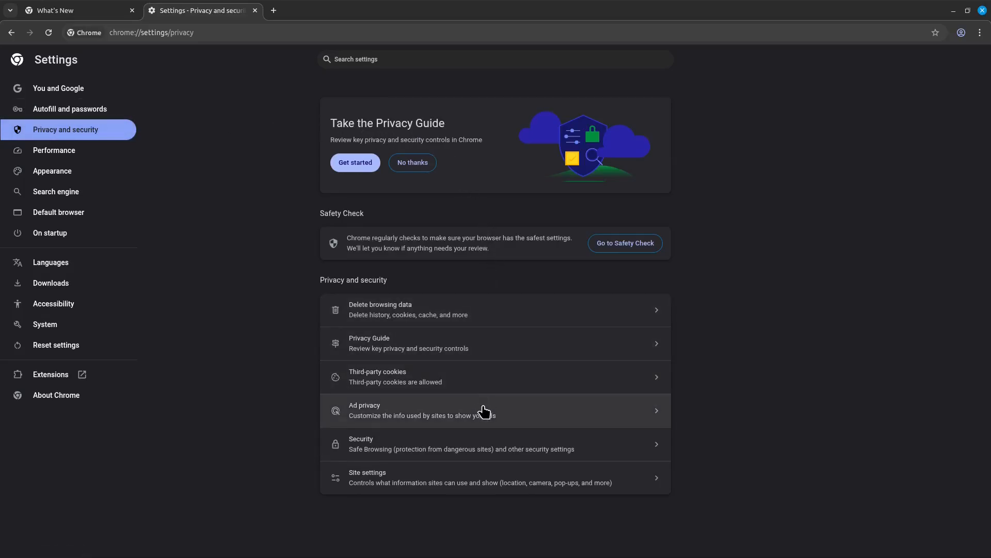
click(506, 416)
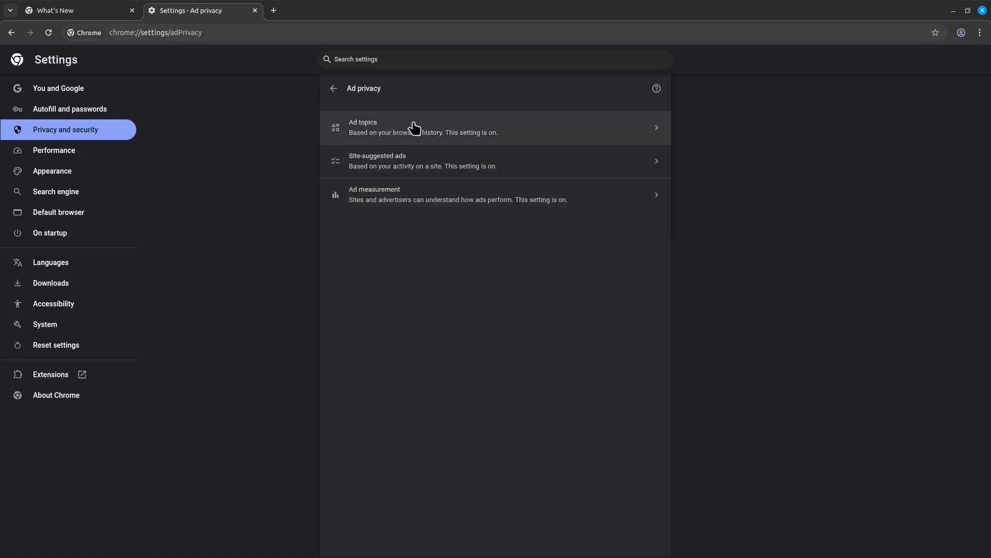
click(471, 129)
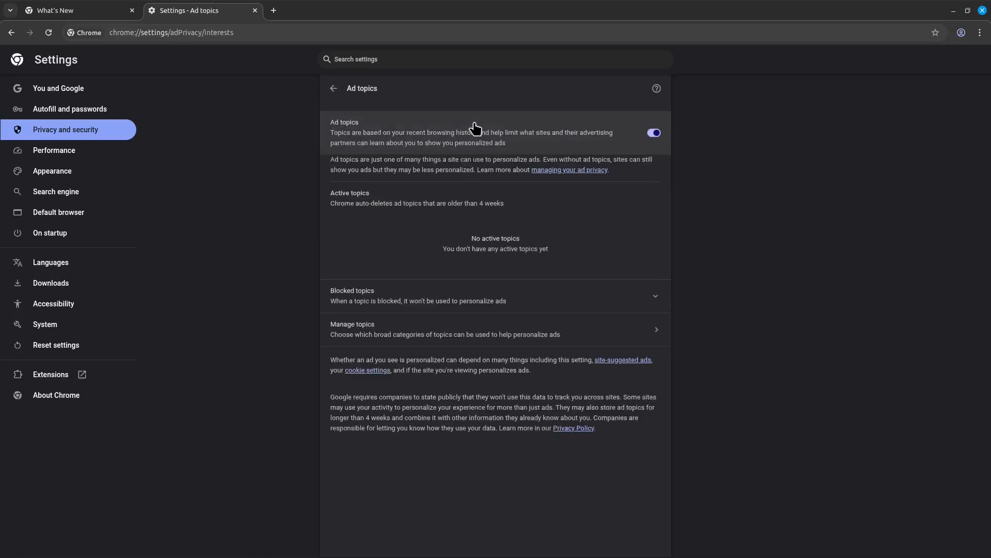
click(655, 134)
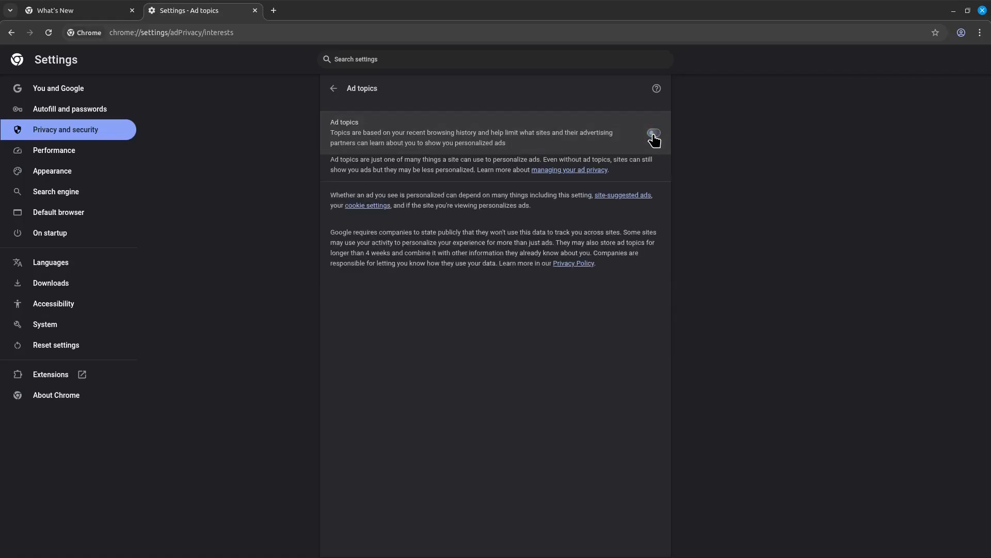
Return to the Ad privacy settings and turn off Site-suggested ads
click(334, 89)
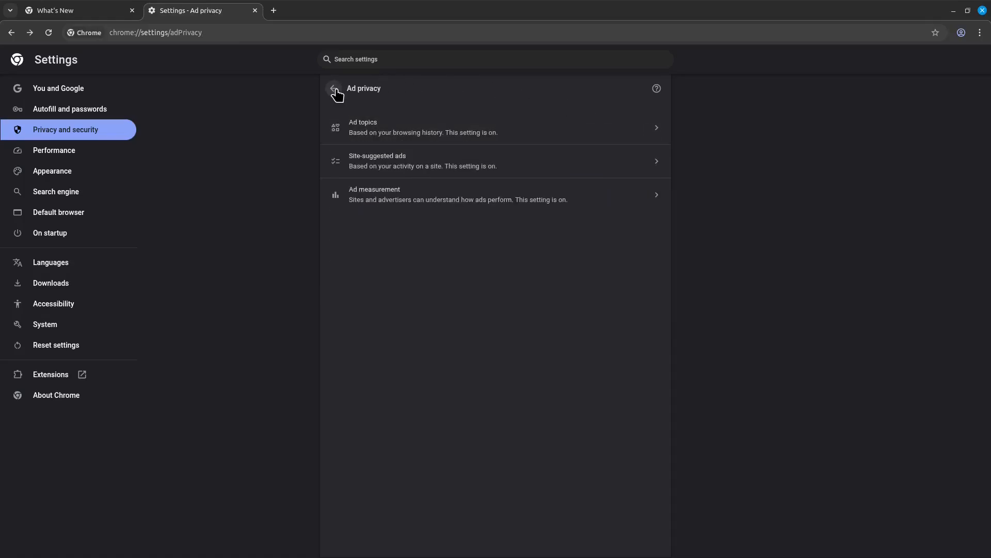
click(431, 162)
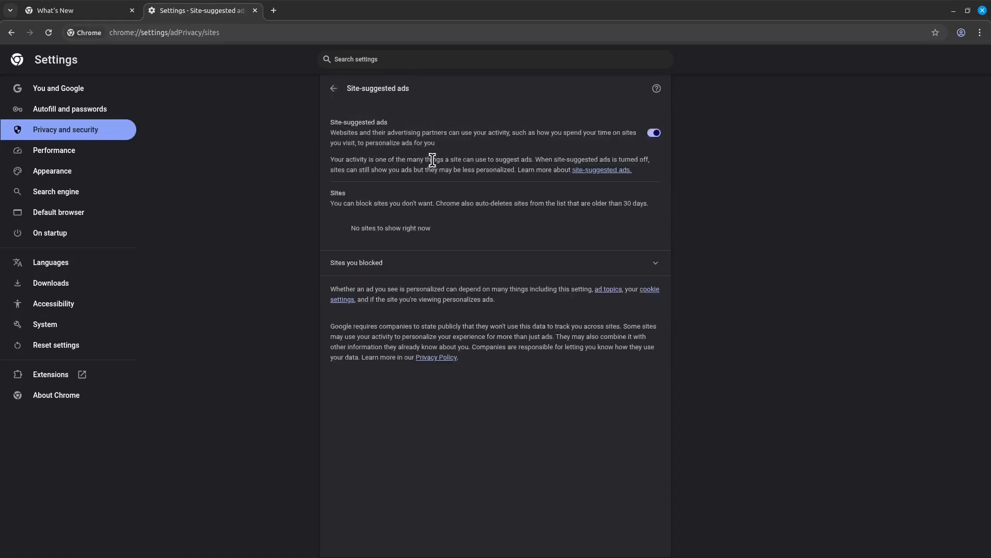
click(655, 135)
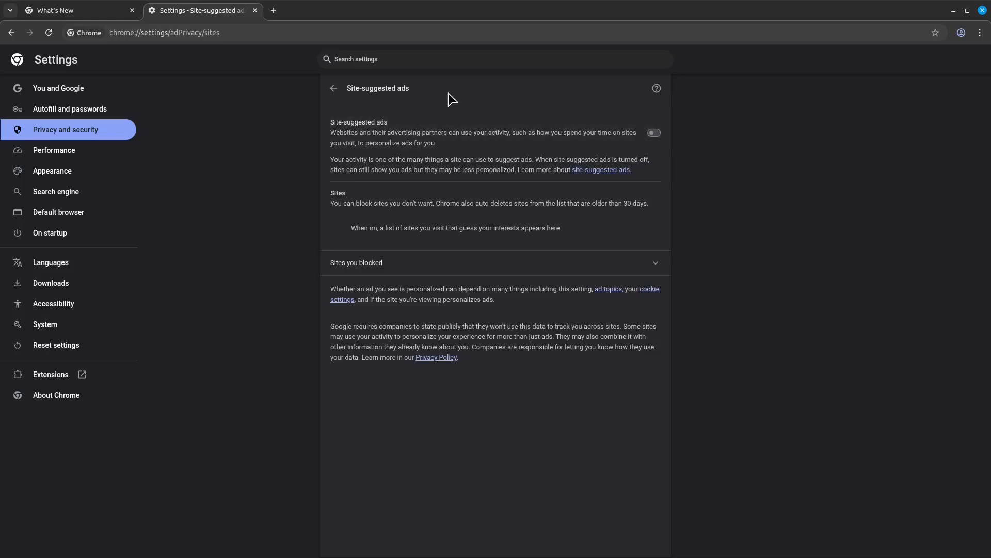
Go back to the Ad privacy settings and turn off Ad measurement
click(334, 90)
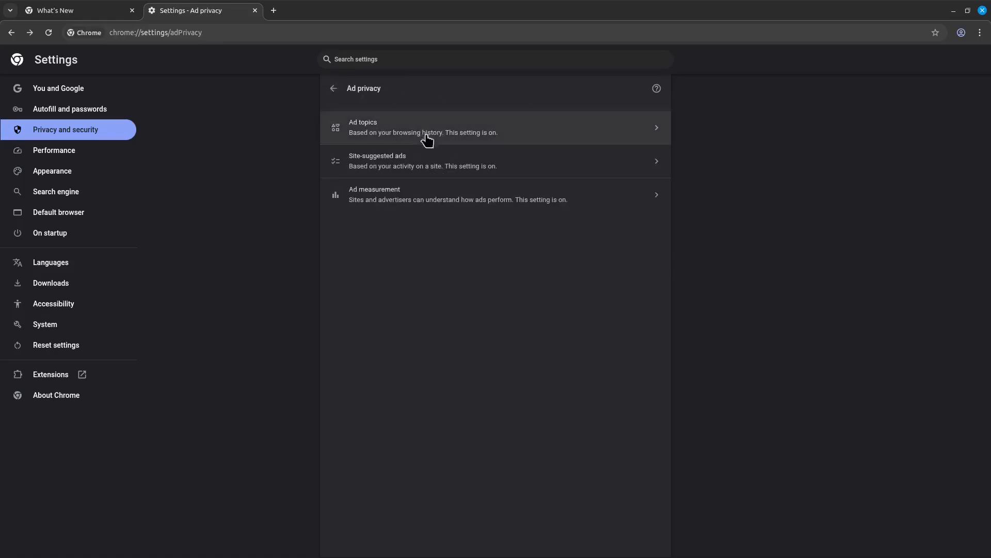
click(459, 198)
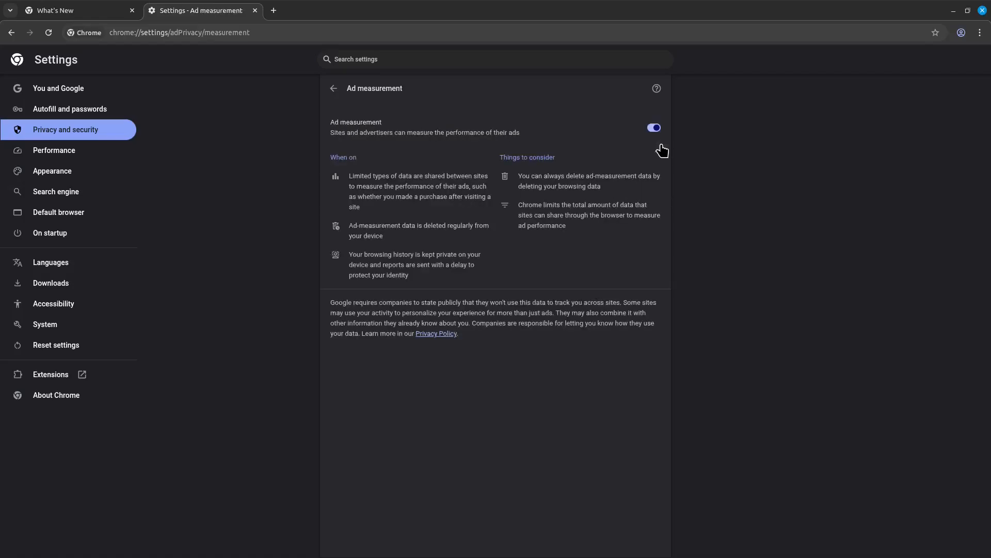
click(654, 128)
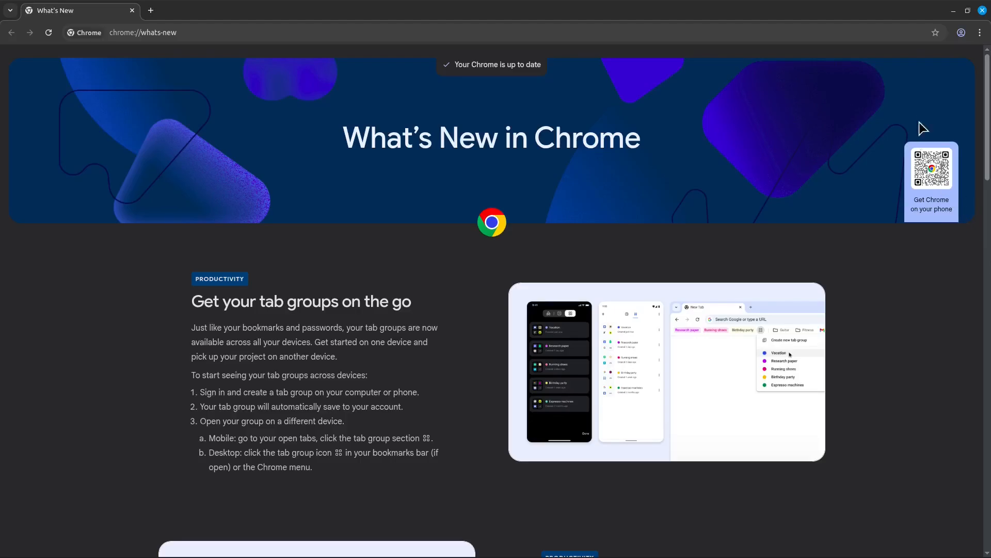
Block third-party cookies in the Privacy and security settings and stop allowing related sites to see activity in the group
click(980, 33)
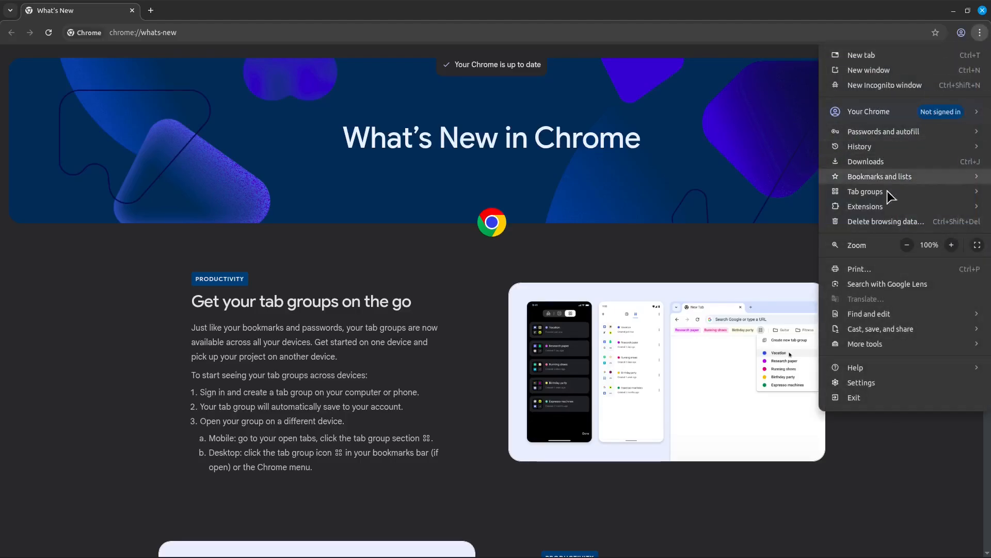
click(882, 388)
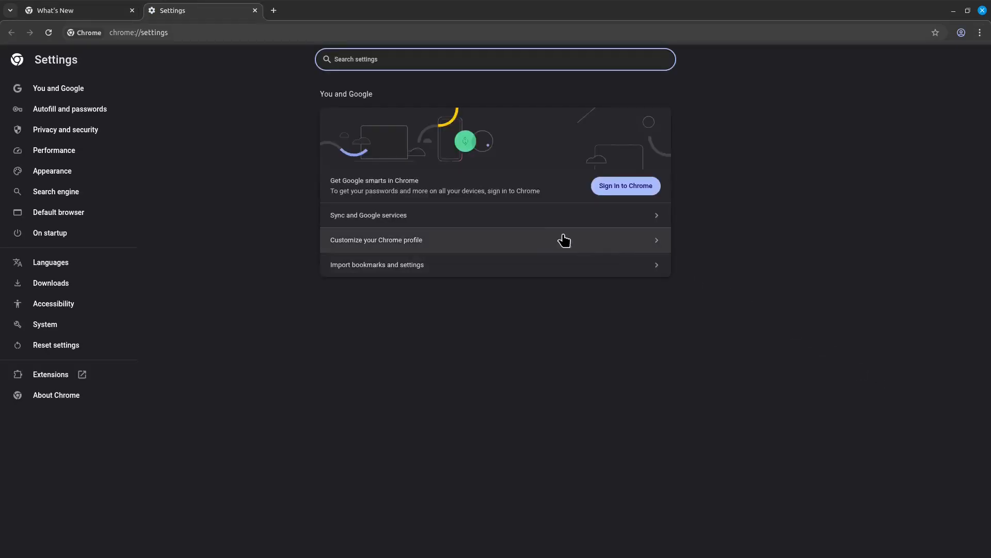
click(76, 132)
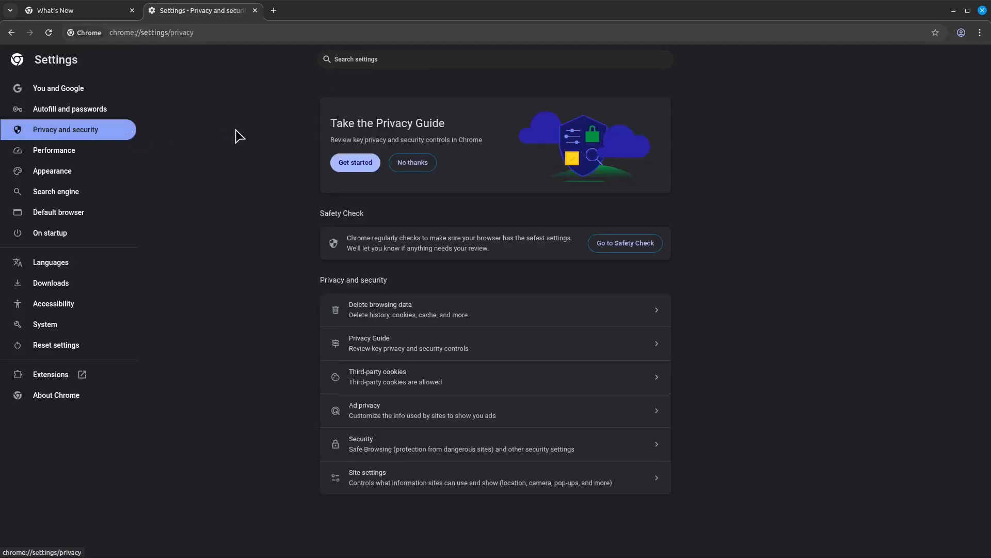
click(384, 380)
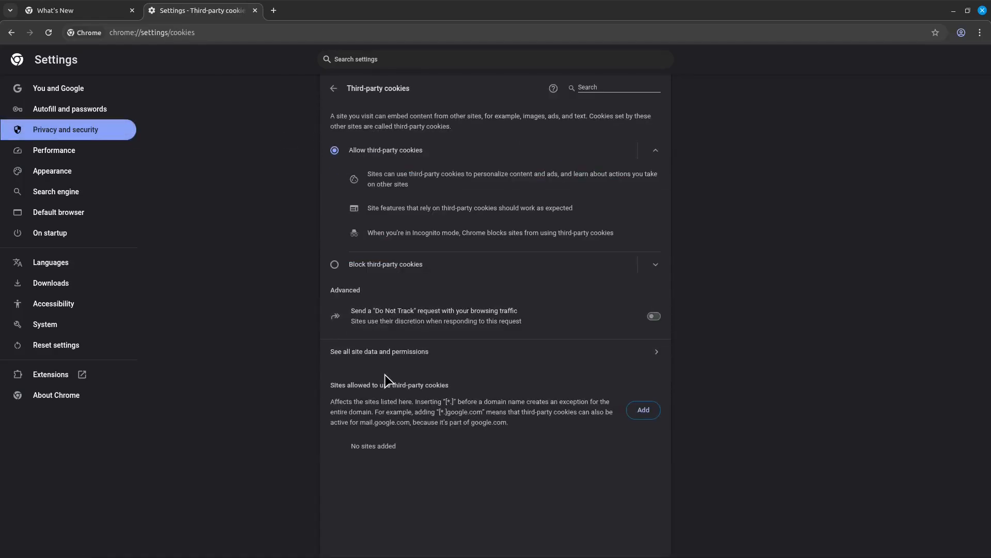
click(334, 266)
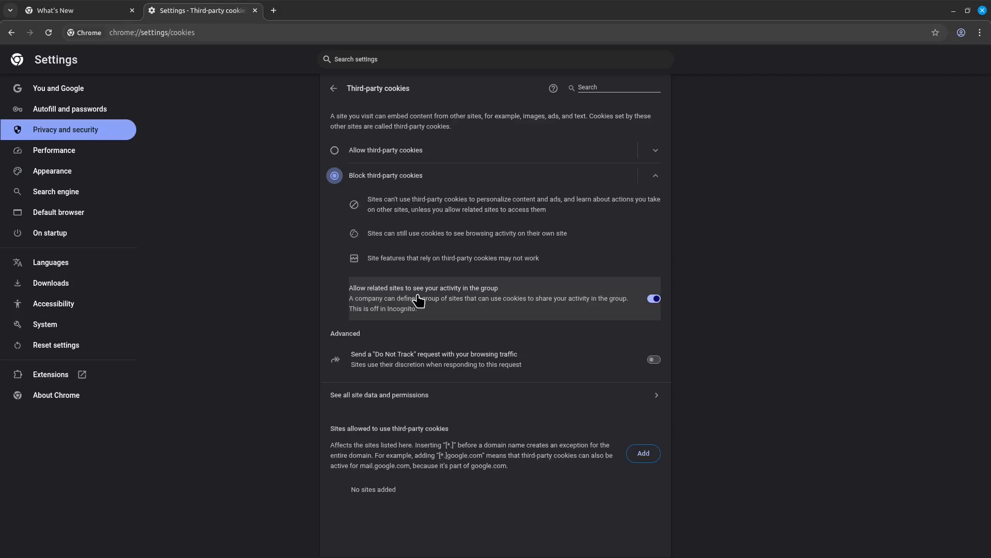
click(655, 300)
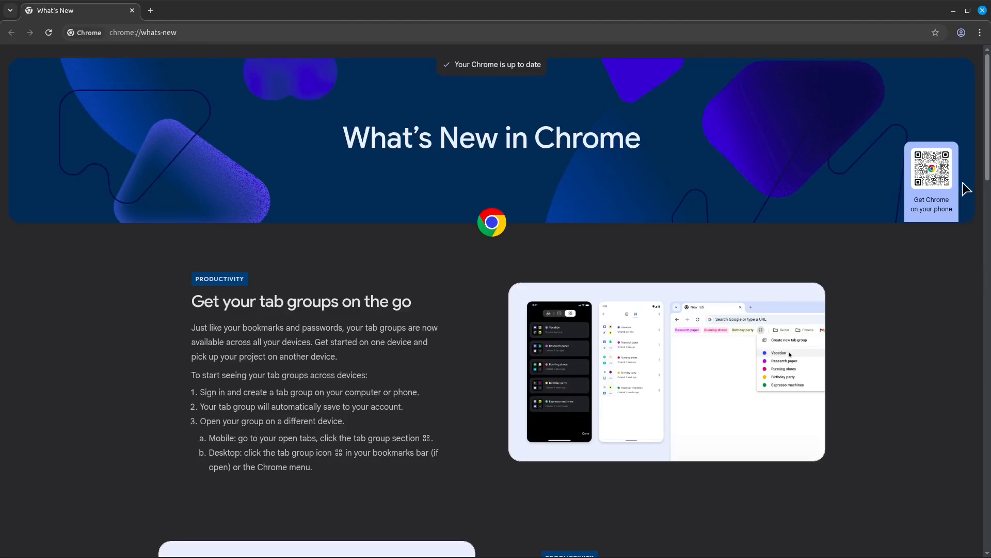
Turn off Help improve Chrome's features and performance in the Sync and Google services settings
click(980, 33)
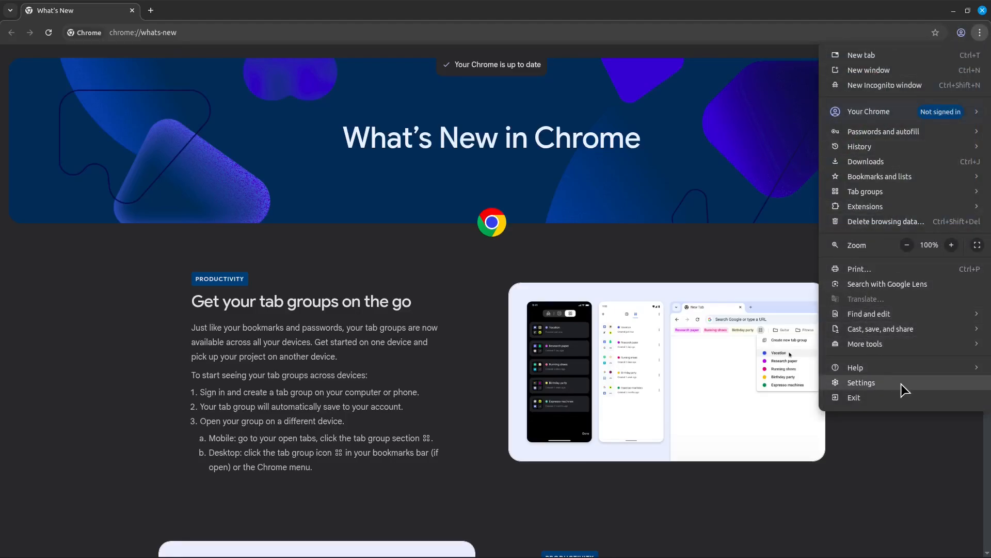
click(861, 383)
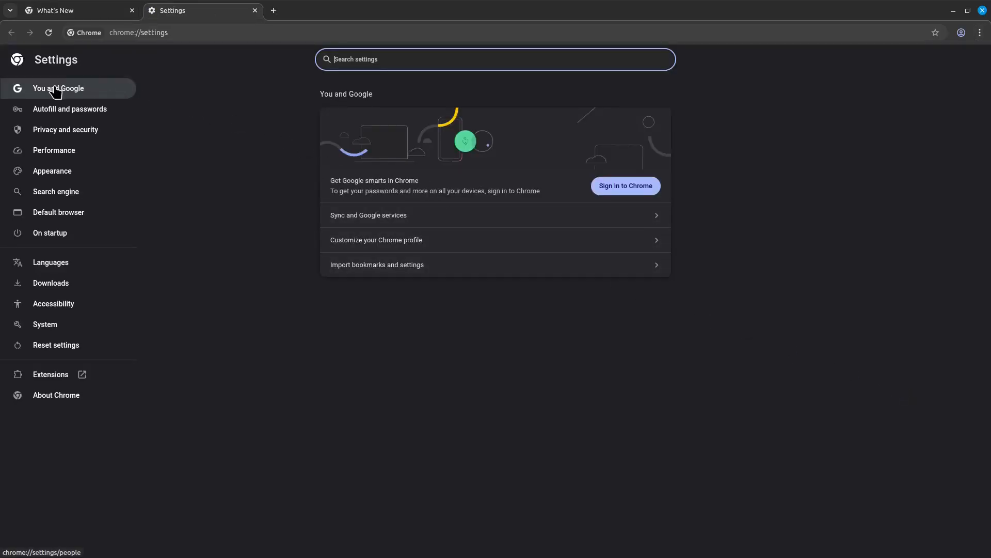
click(74, 90)
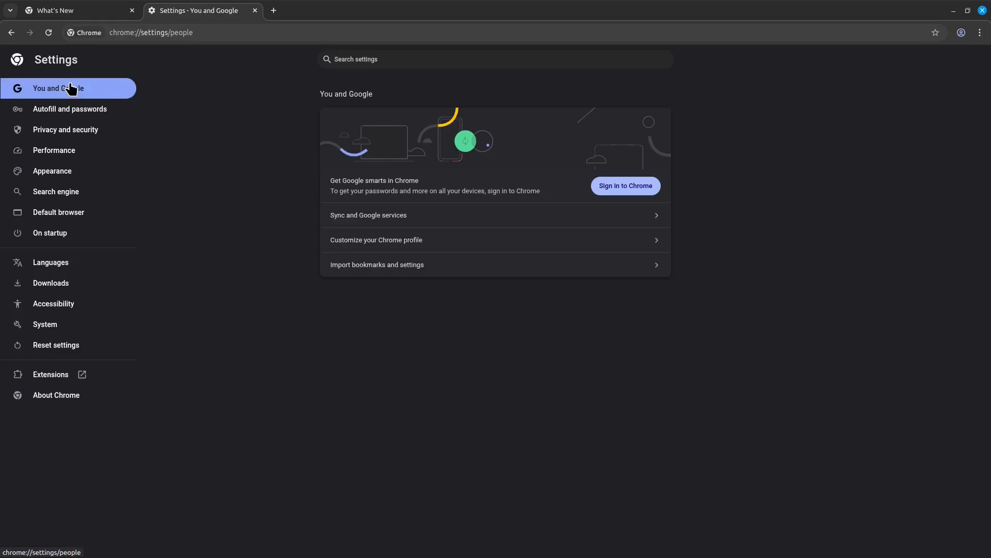
click(449, 217)
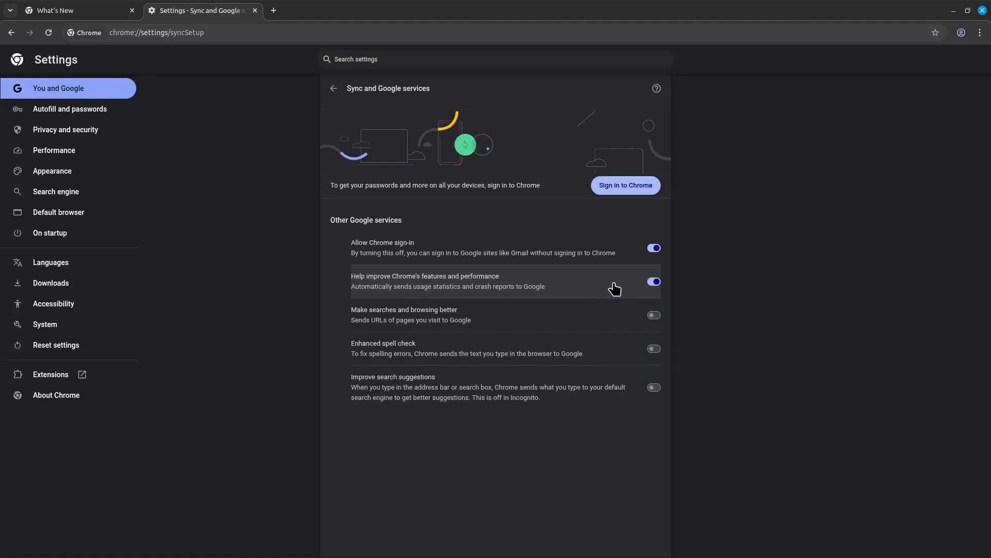
click(654, 282)
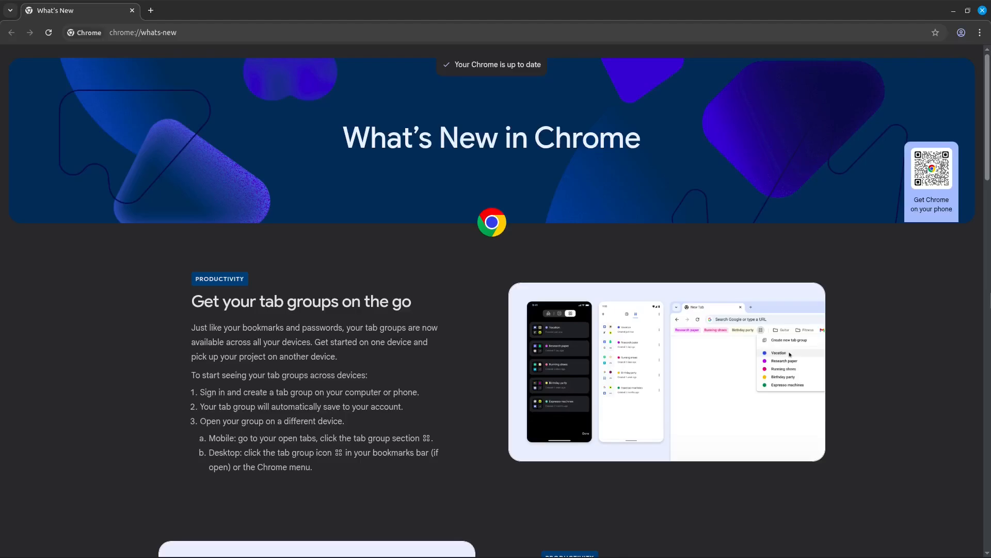
Turn off Continue running background apps when Google Chrome is closed in the System settings and close the settings page
click(980, 33)
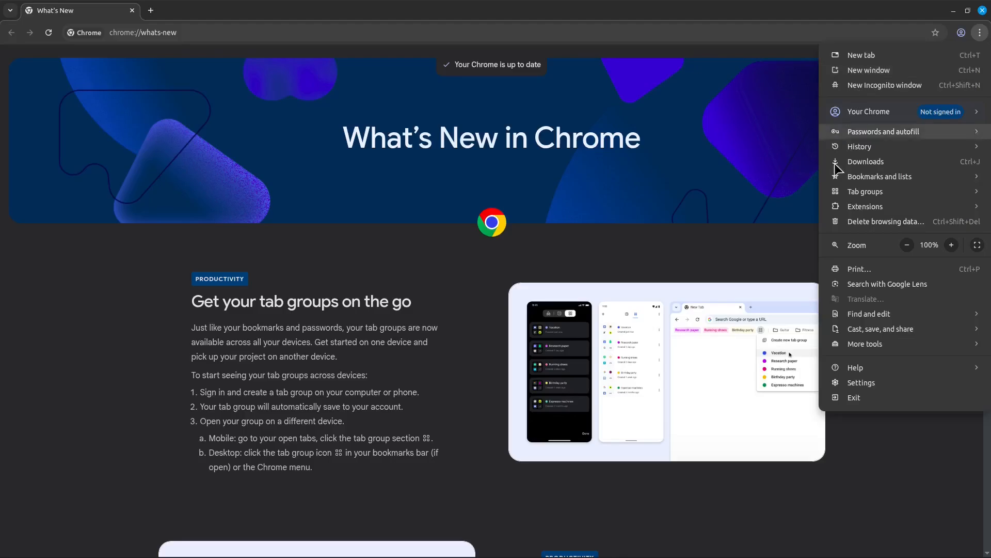
click(888, 384)
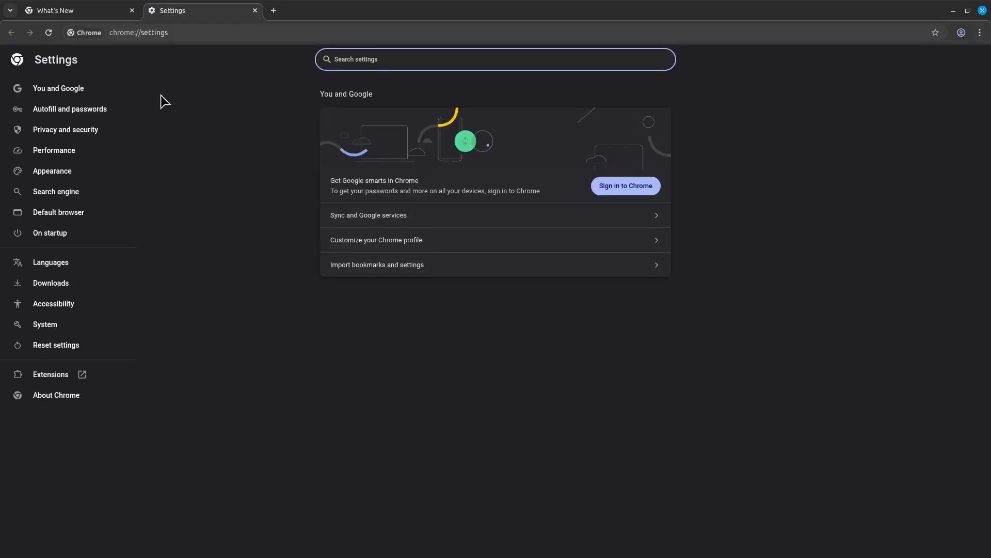
click(52, 324)
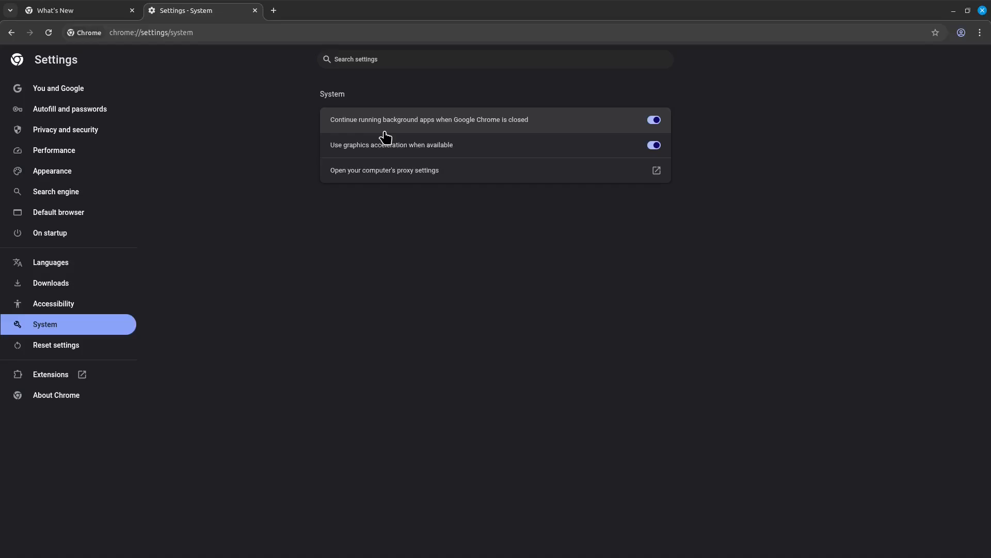
click(659, 120)
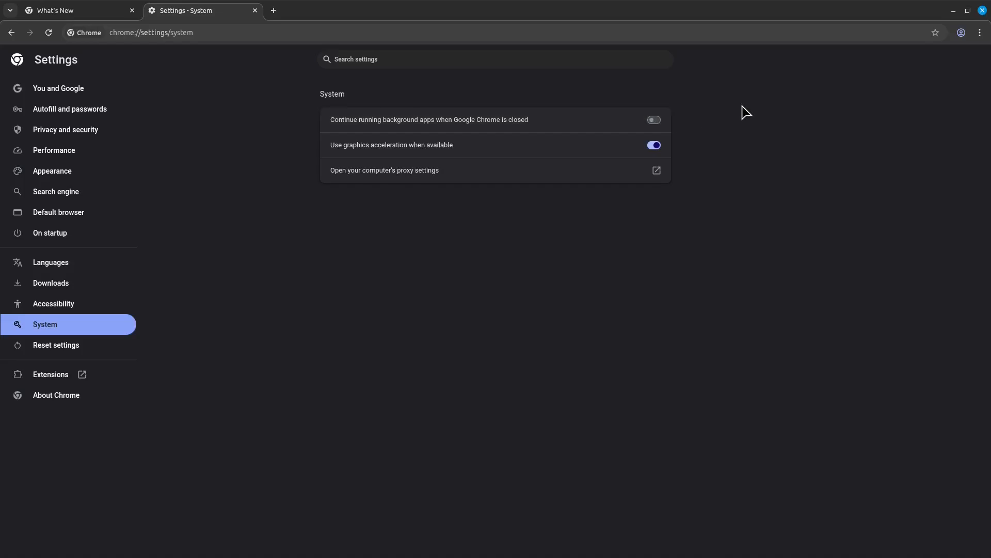
key(ctrl+w)
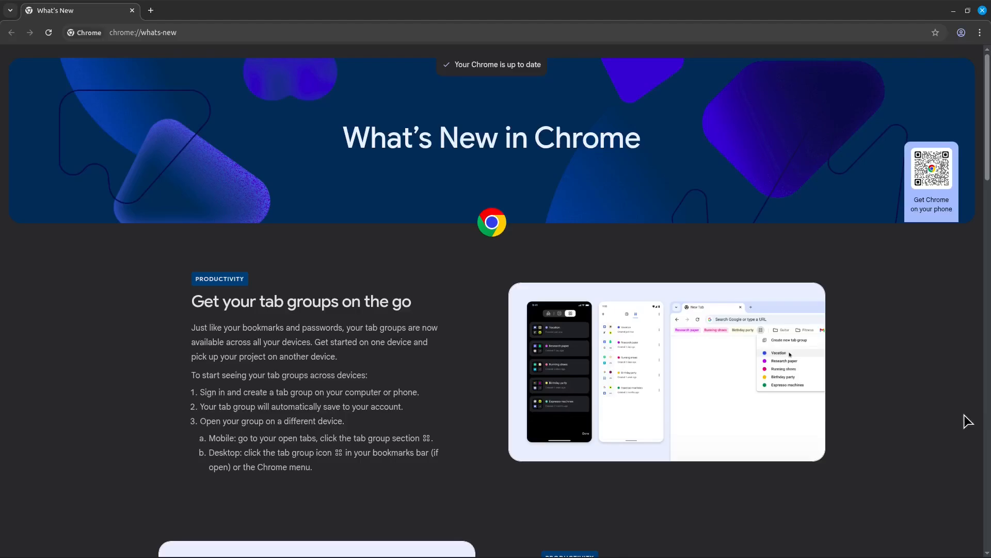
Turn off Offer to save passwords and passkeys and Sign in automatically in the Google Password Manager settings
click(980, 33)
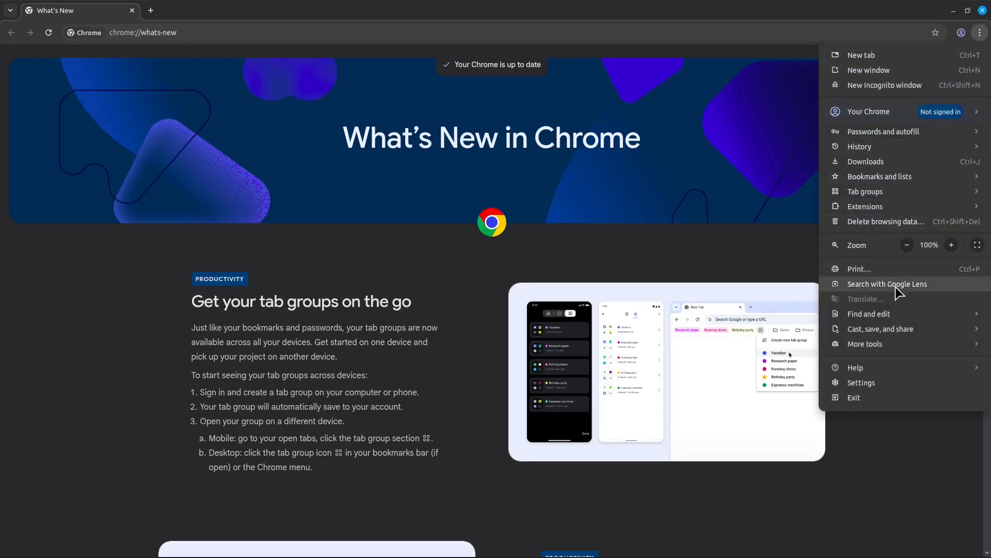
click(906, 384)
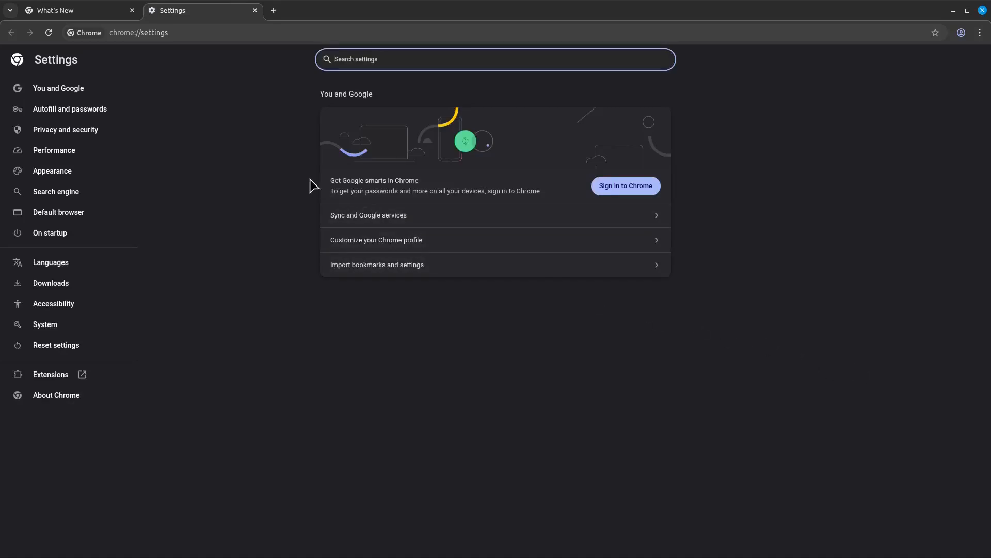
click(78, 108)
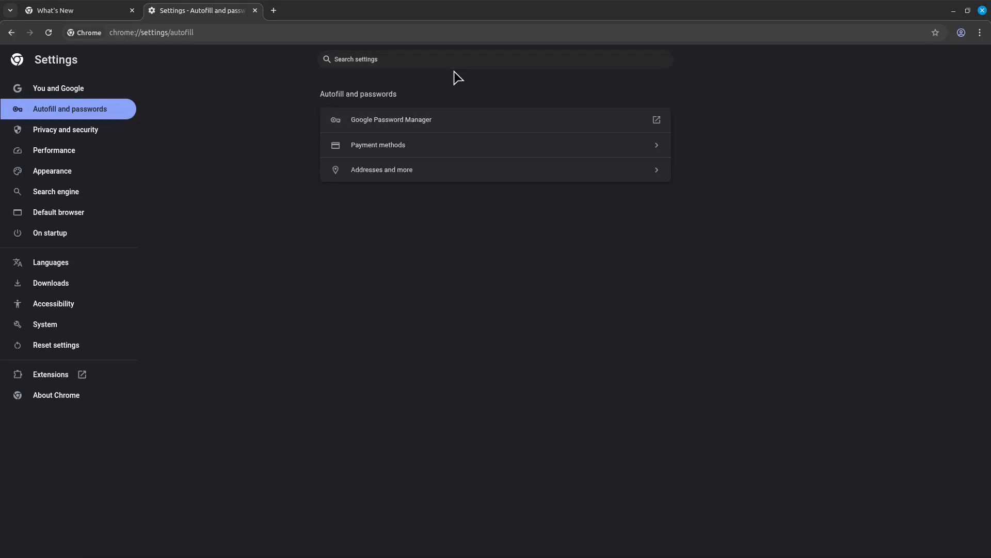
click(408, 121)
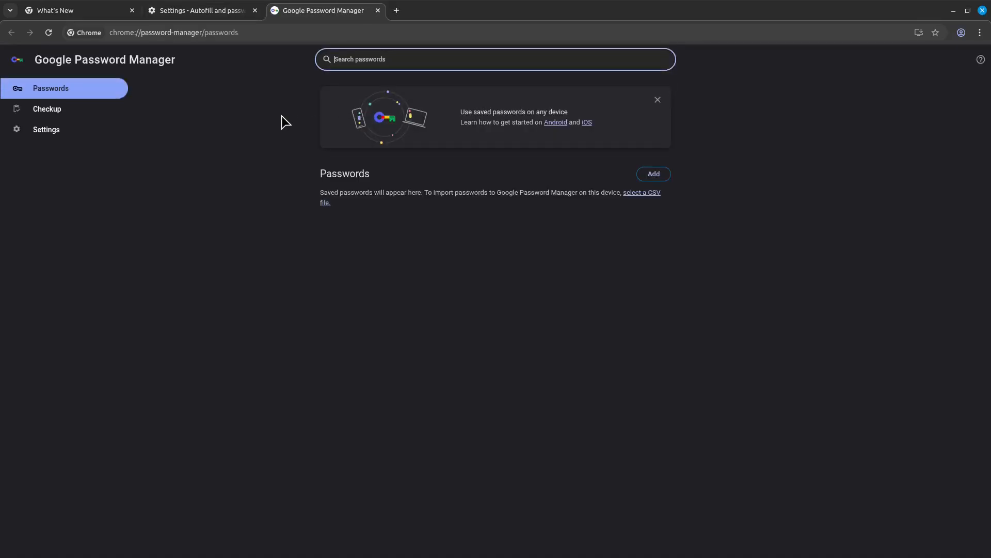
click(38, 135)
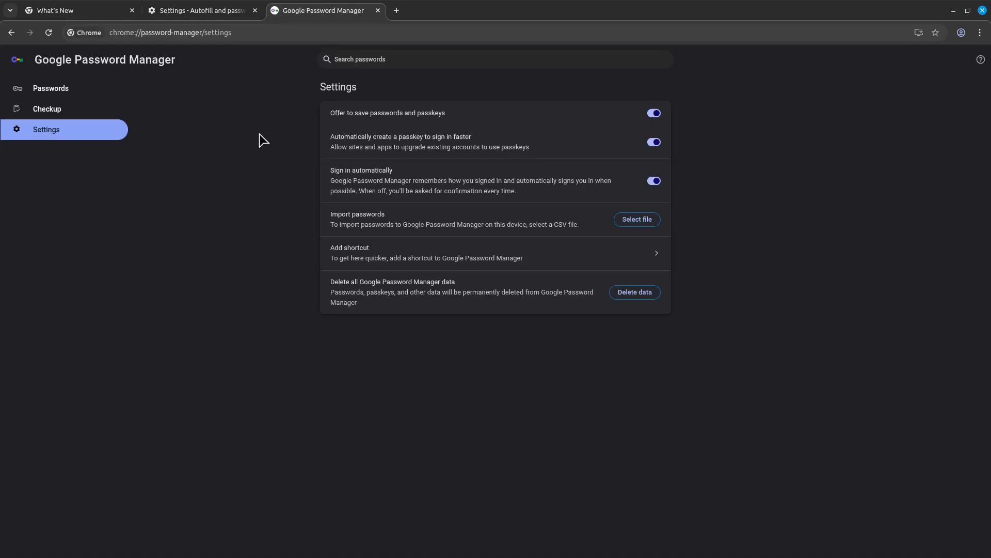
click(655, 113)
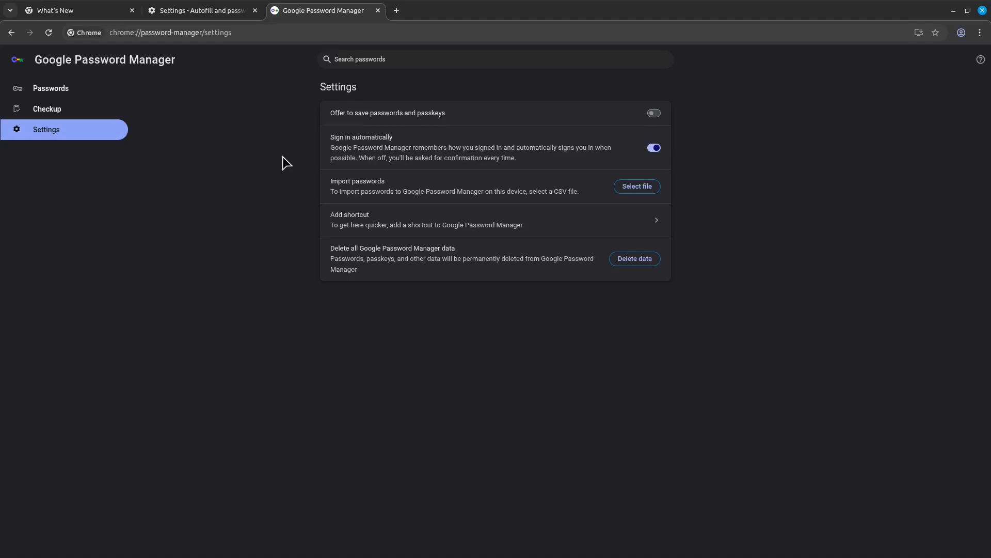
click(653, 148)
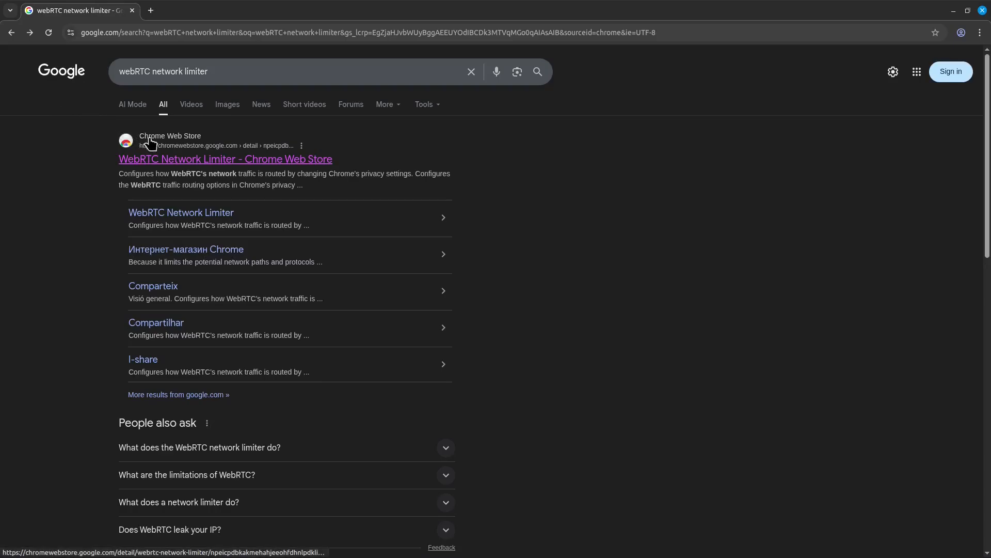
Add the WebRTC Network Limiter extension from its Chrome Web Store search result and dismiss the installation notice
click(206, 159)
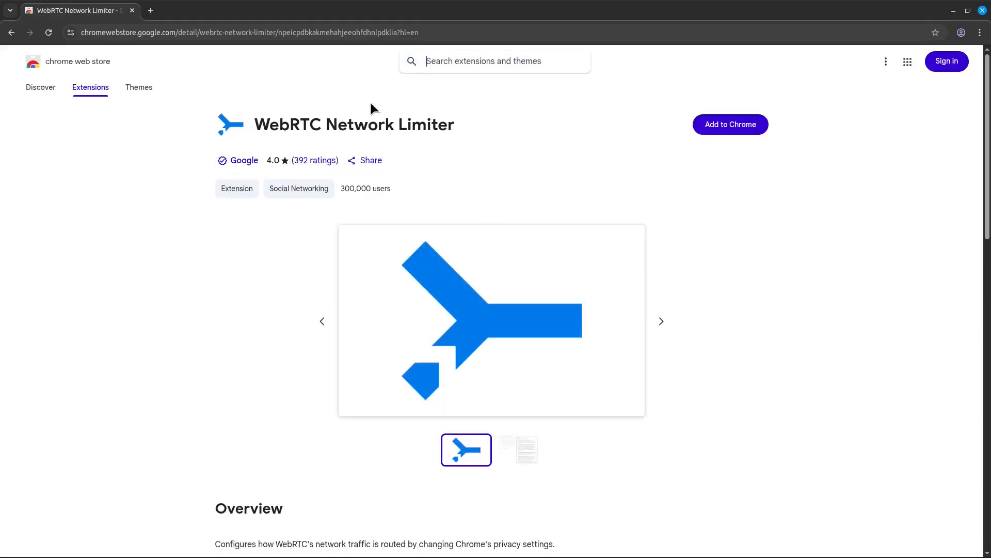
click(733, 130)
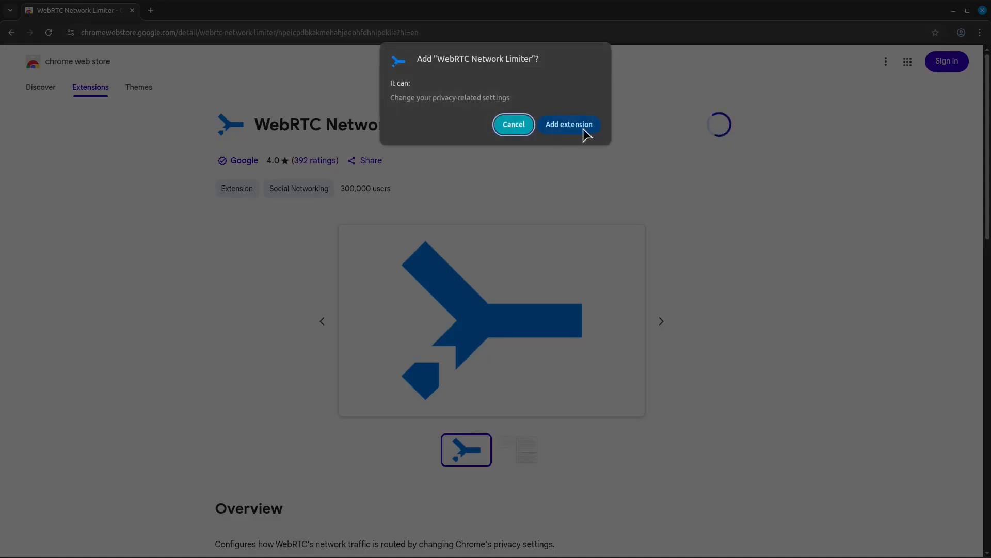
click(583, 131)
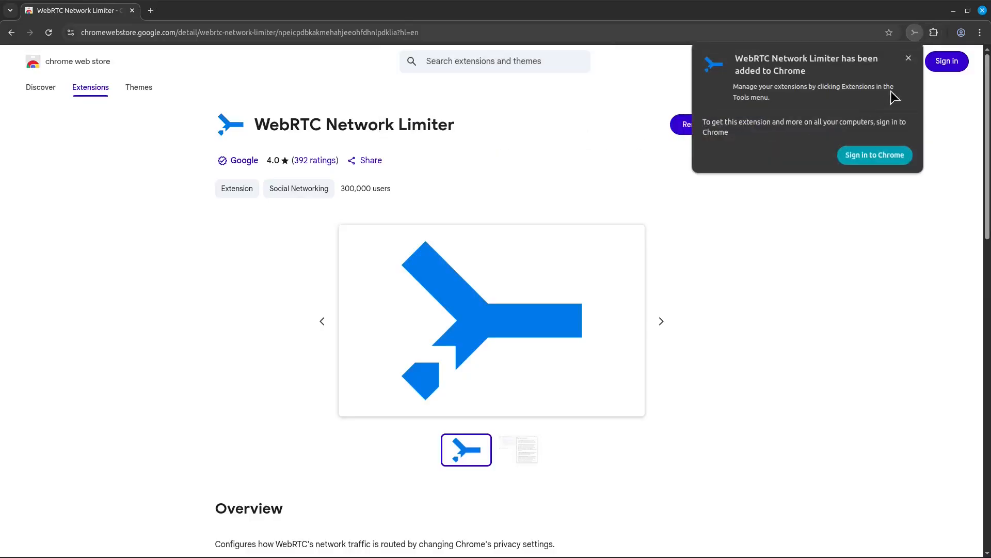
click(909, 58)
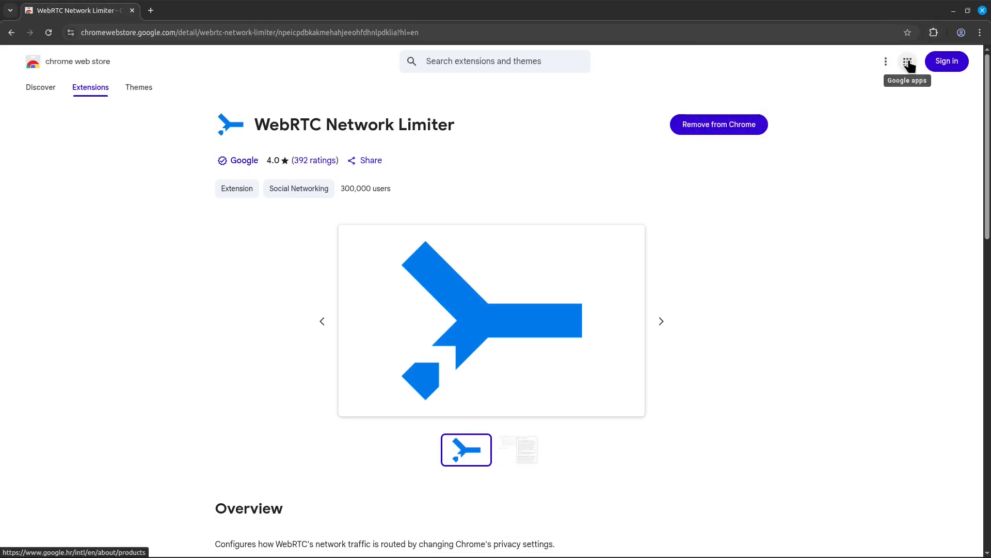
Set the WebRTC Network Limiter options to Use only my default public IP address and close the options dialog
click(934, 33)
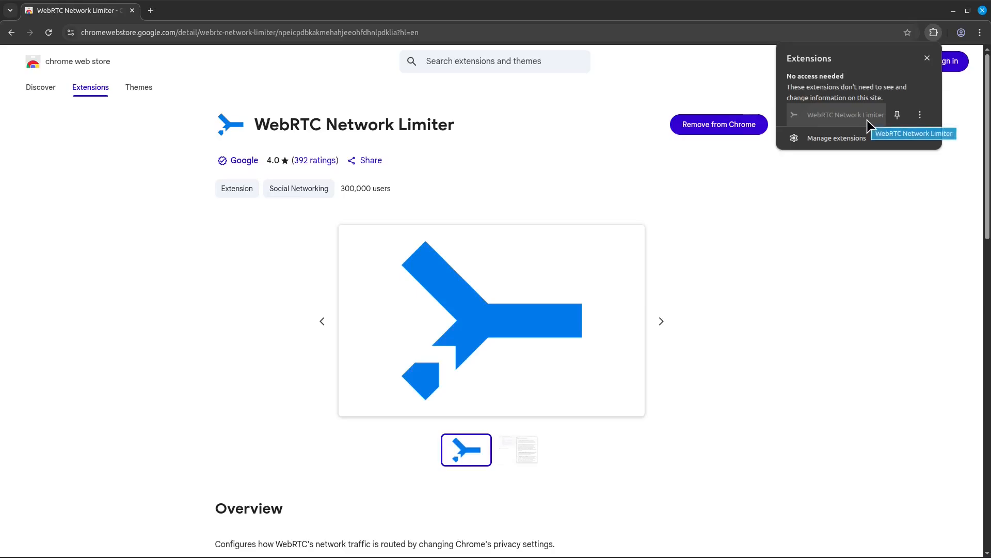
click(921, 116)
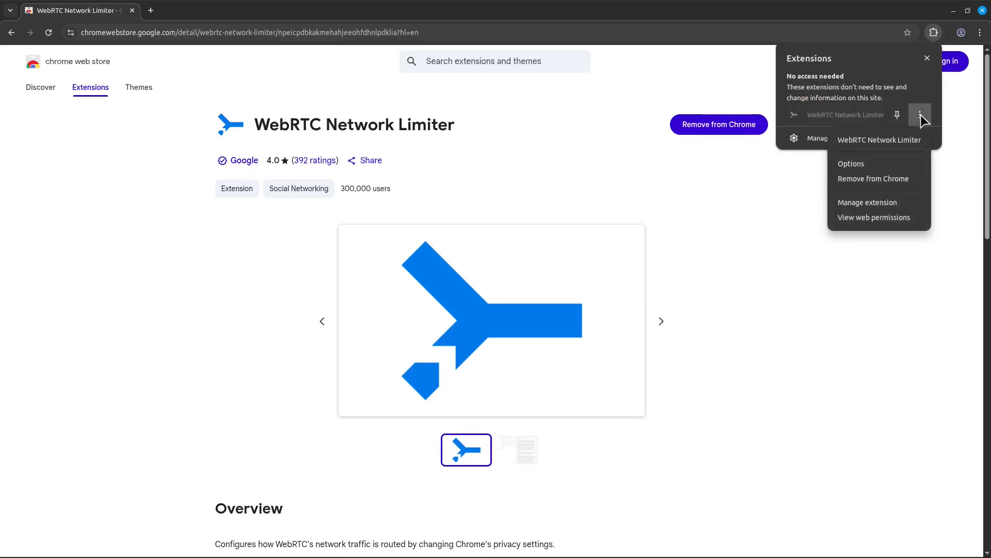
click(878, 161)
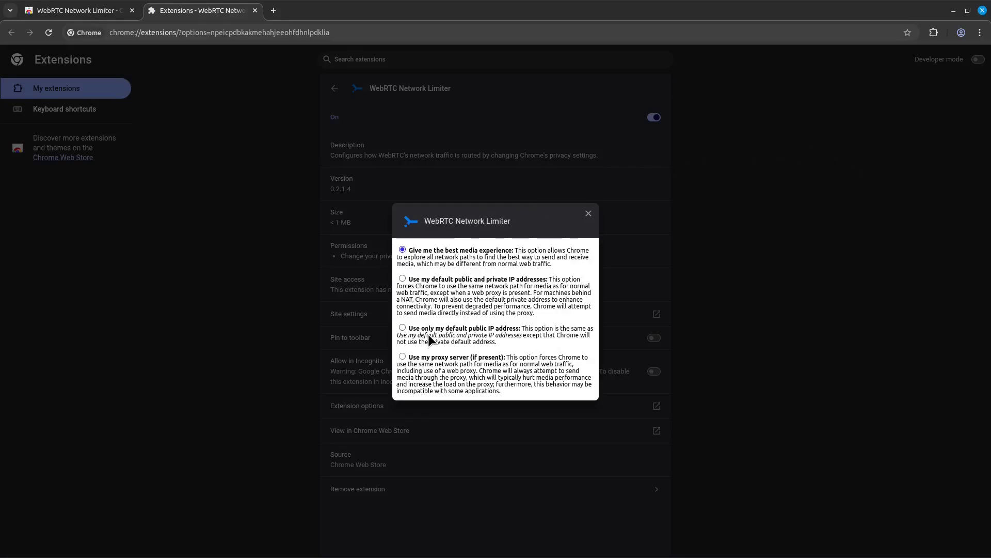
click(402, 327)
click(410, 328)
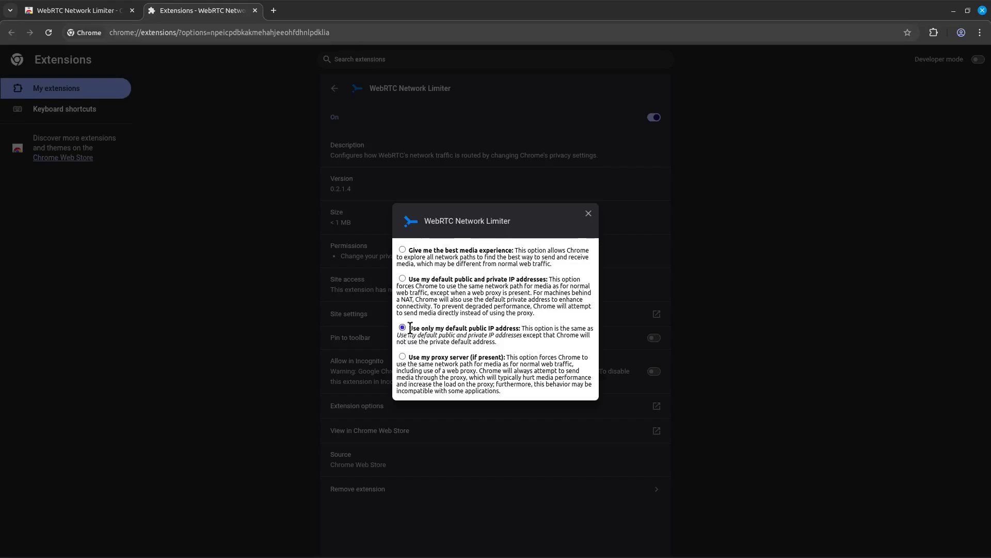
click(589, 216)
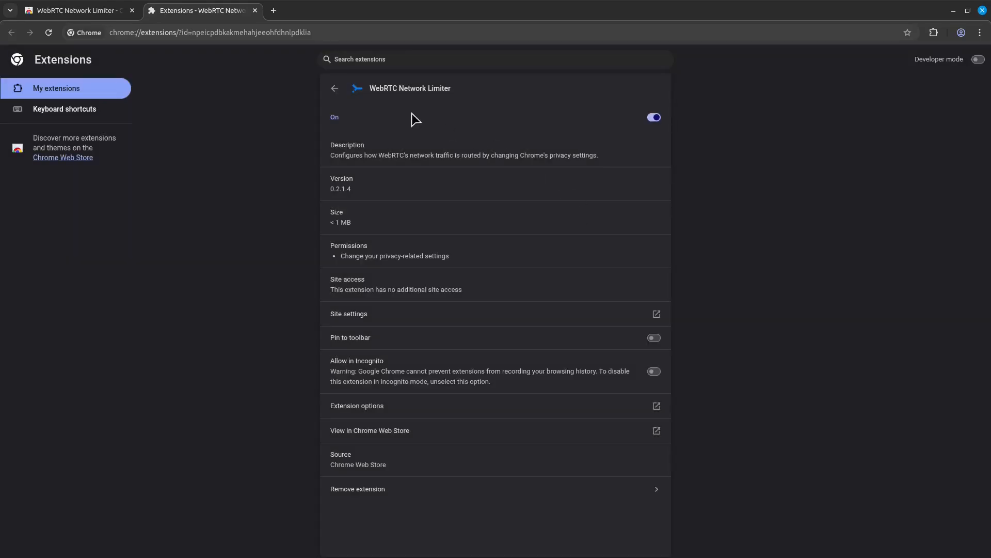